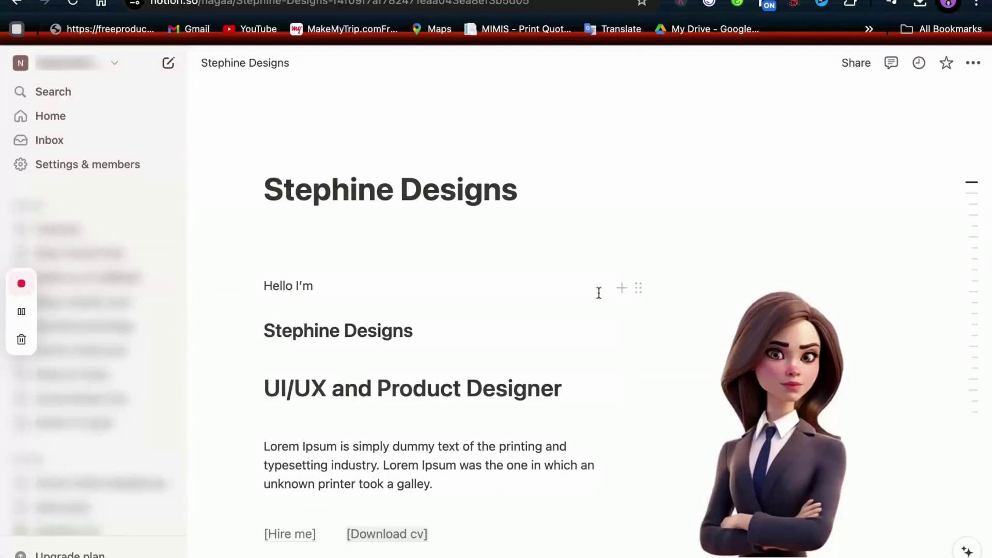
Step: Scroll up and down through the Stephine Designs page to review its content
scroll(599, 293, down, 3)
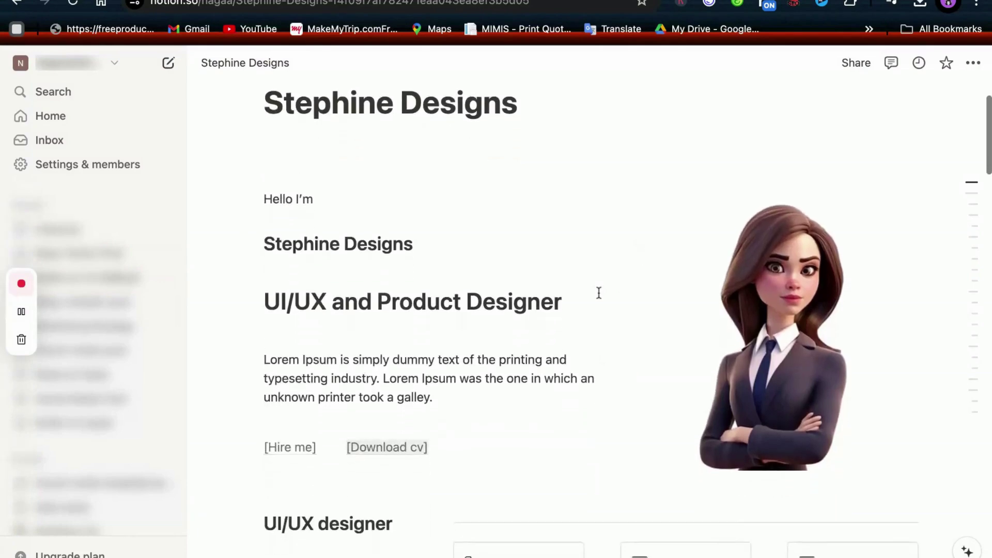
scroll(599, 293, down, 2)
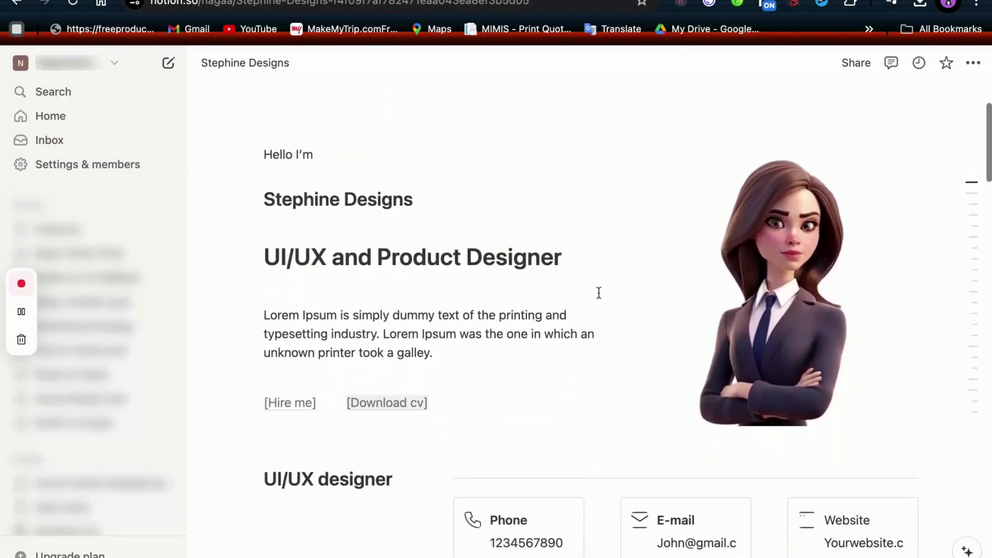
scroll(599, 293, down, 1)
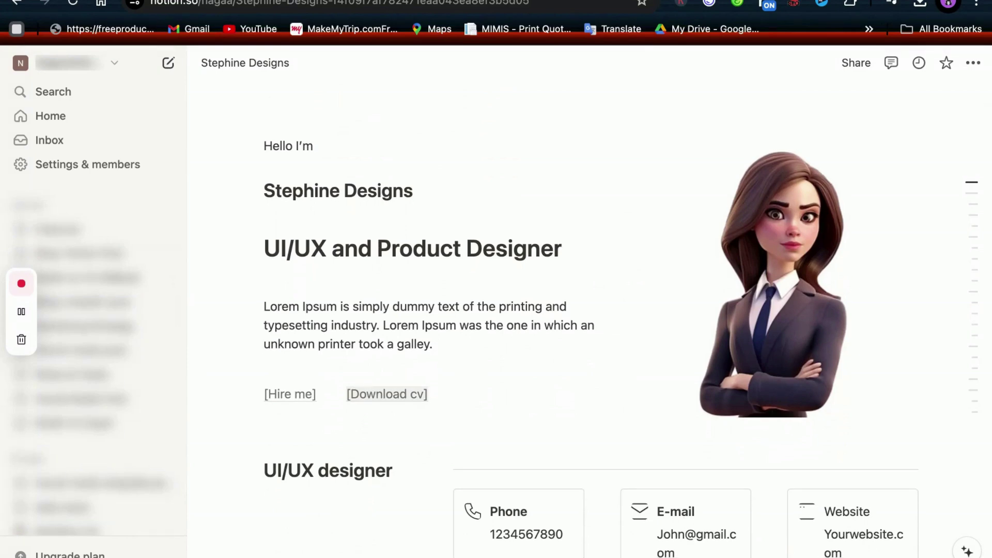
scroll(599, 293, down, 3)
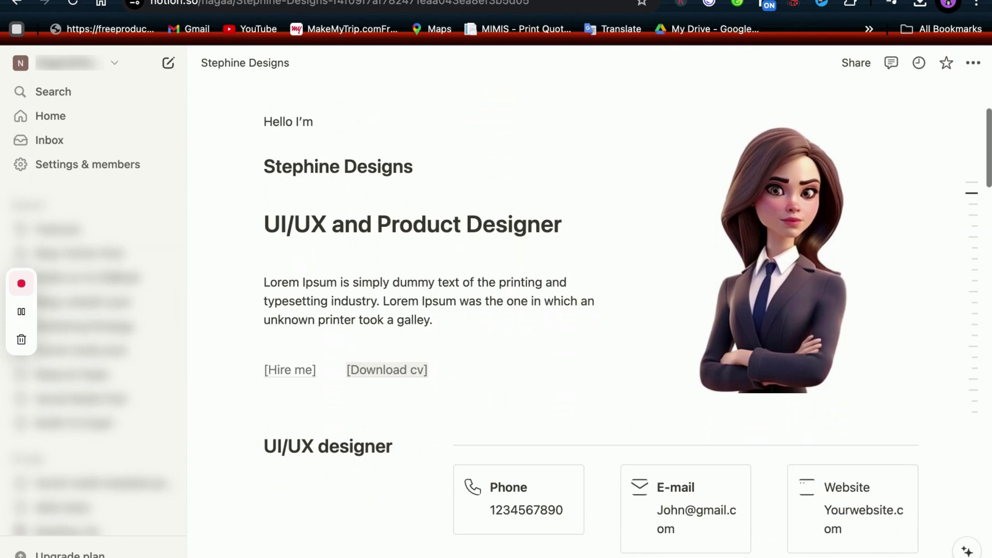
scroll(591, 324, down, 5)
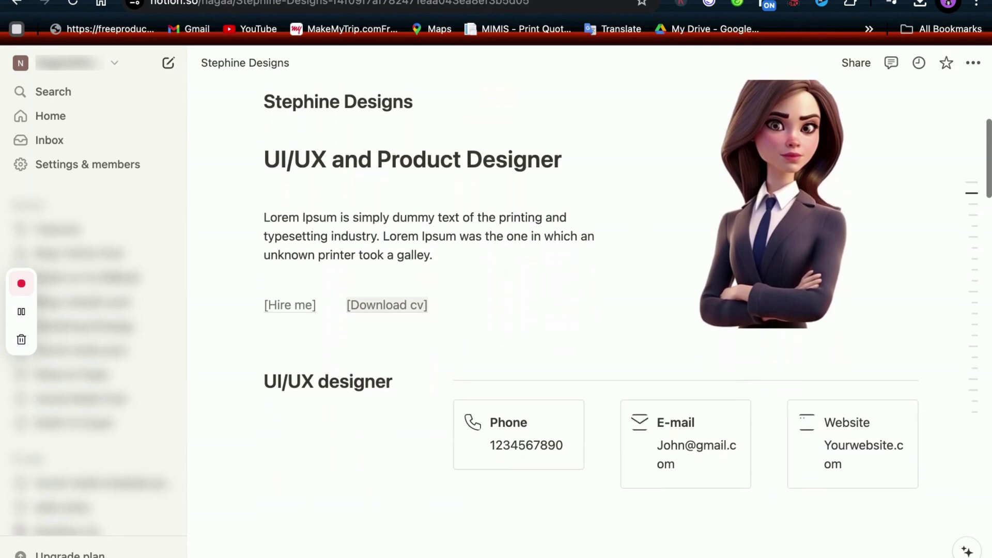
scroll(591, 280, down, 3)
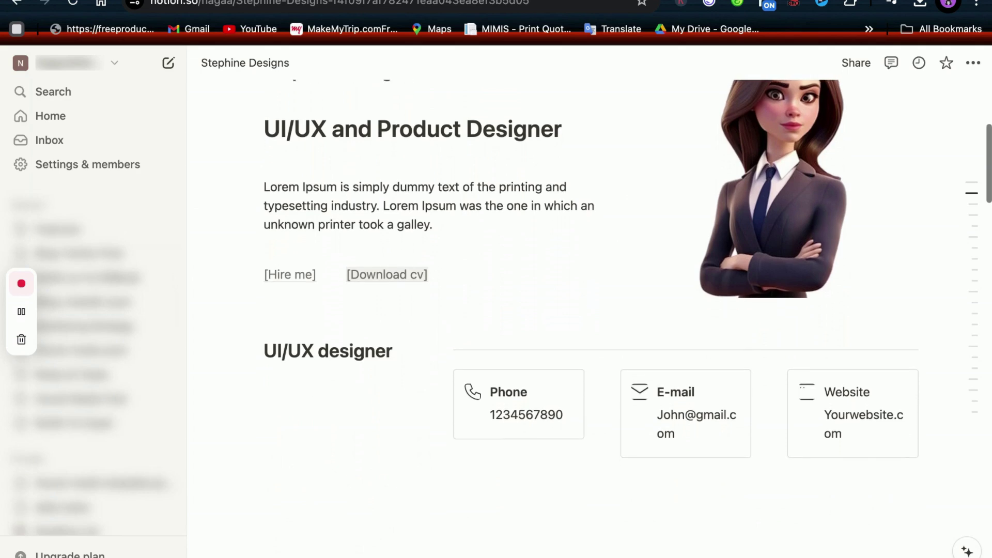
scroll(628, 277, up, 5)
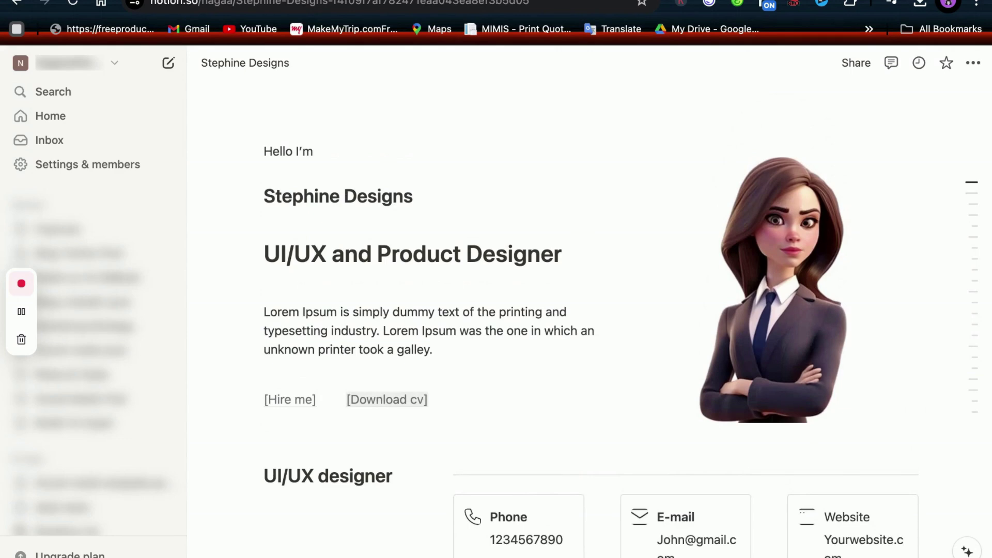
scroll(591, 318, up, 4)
scroll(591, 318, up, 1)
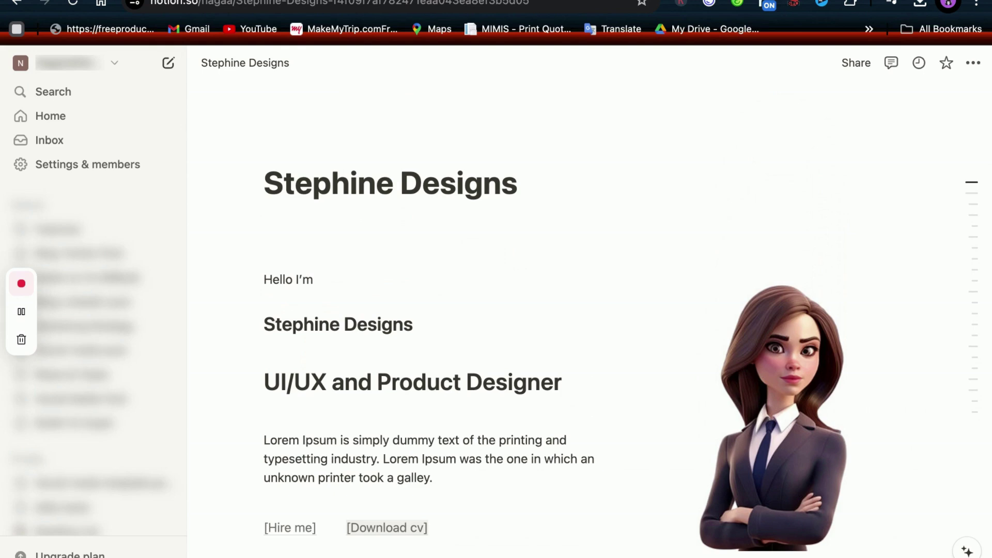
scroll(591, 318, down, 6)
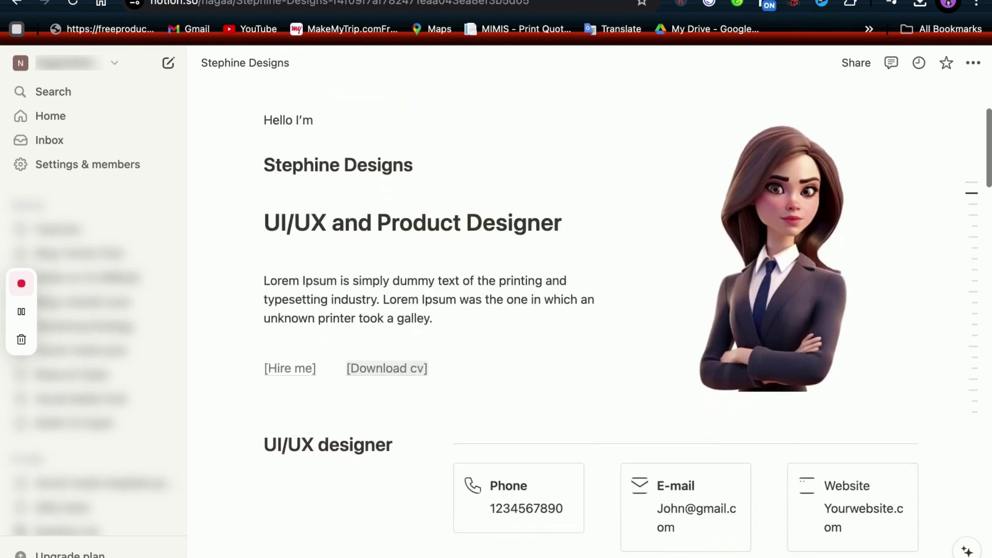
scroll(638, 236, up, 3)
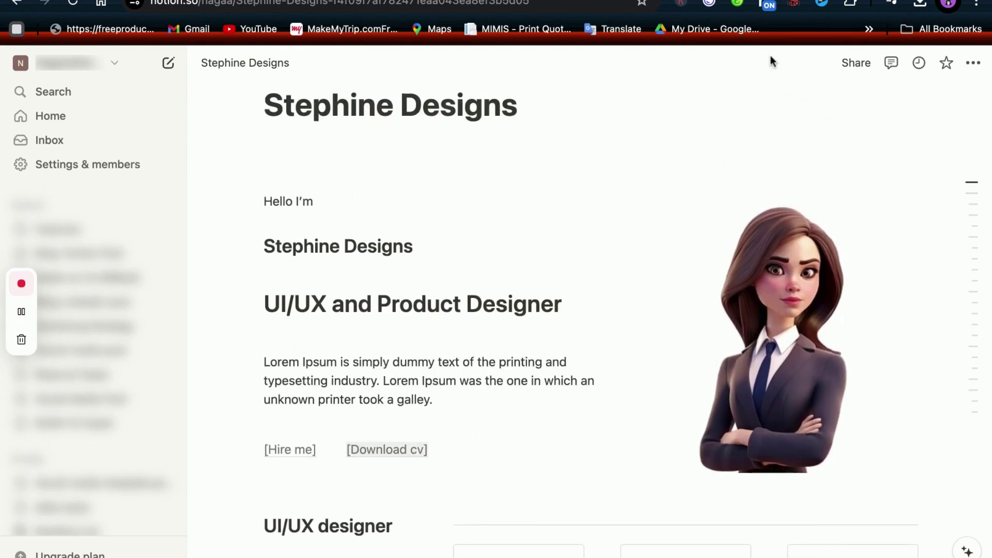
Step: Publish the Stephine Designs page to the web from Share and copy its site link
click(863, 72)
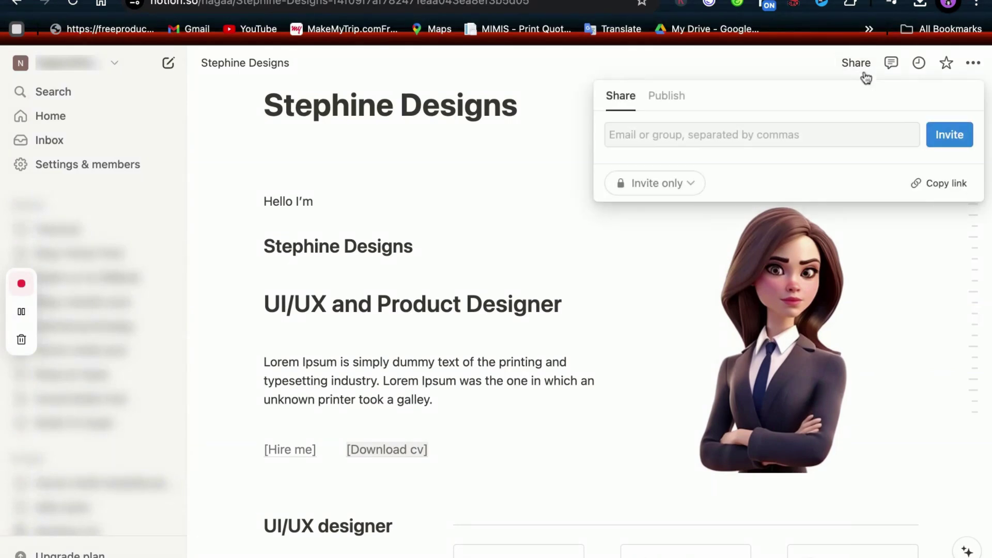
click(681, 97)
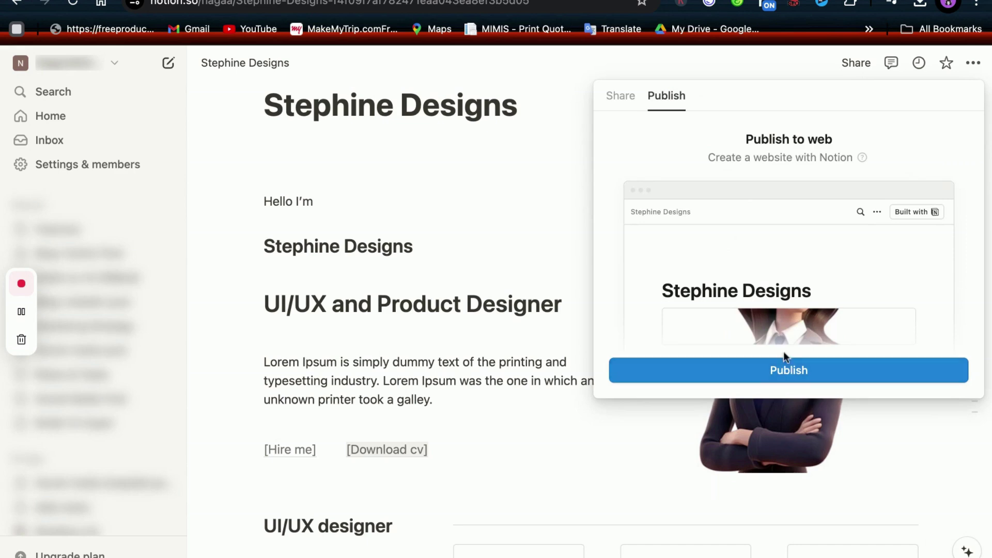
click(802, 380)
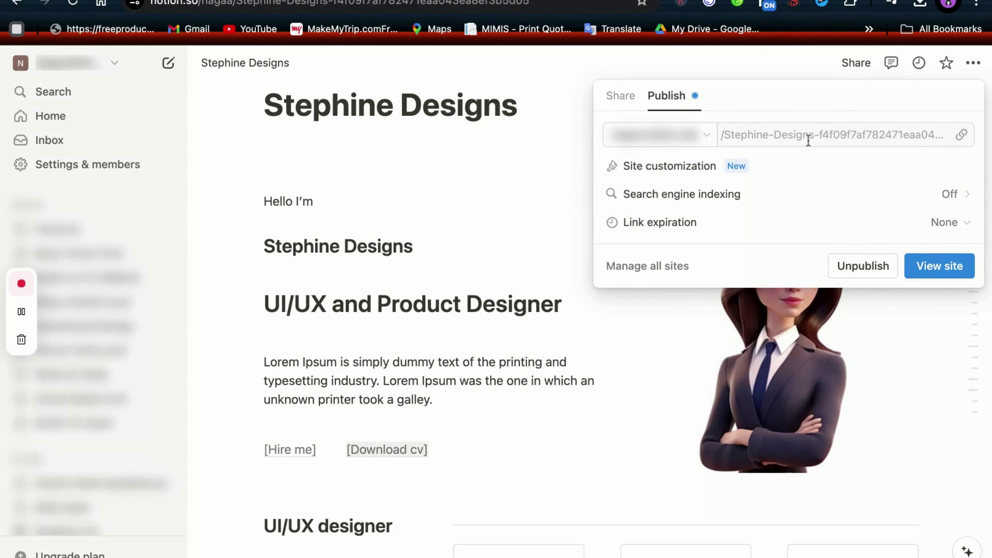
click(961, 135)
Step: Open the copied Stephine Designs site link in a new Chrome tab to load the live site
click(961, 134)
key(super+t)
key(super+v)
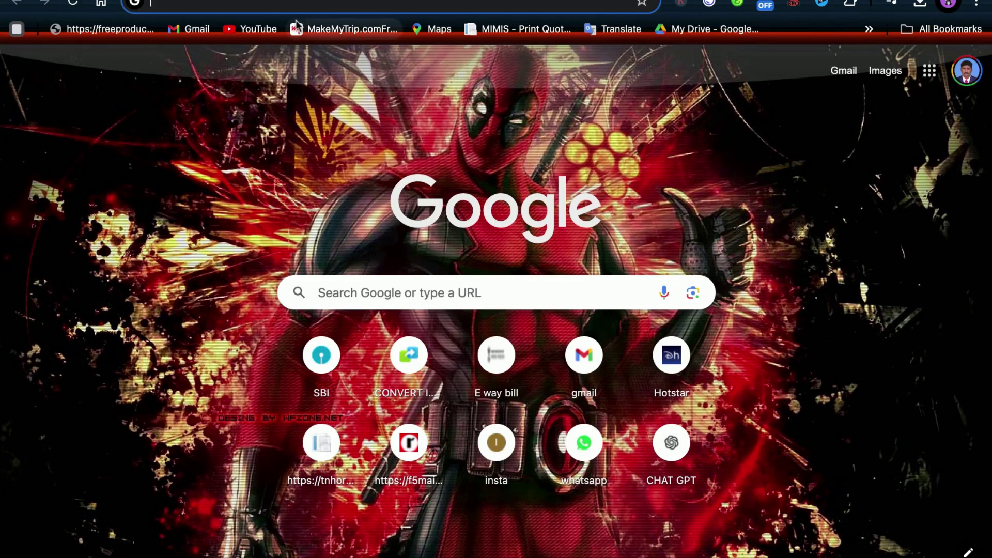
key(Return)
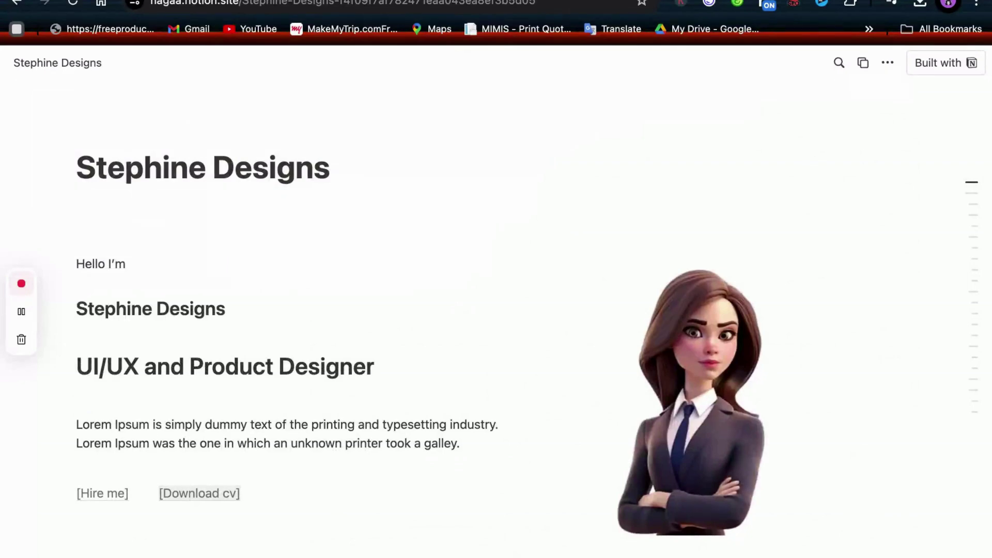
Step: Close the browser tab to return to the Notion editor with publish settings showing
key(super+w)
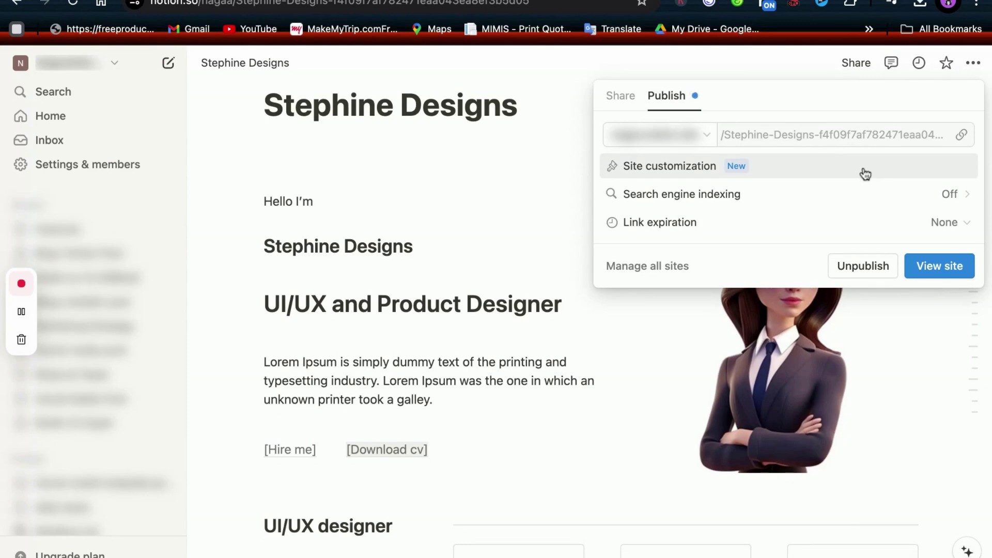
Step: In site customization, switch the favicon to a red palette icon and check Google Analytics
click(897, 164)
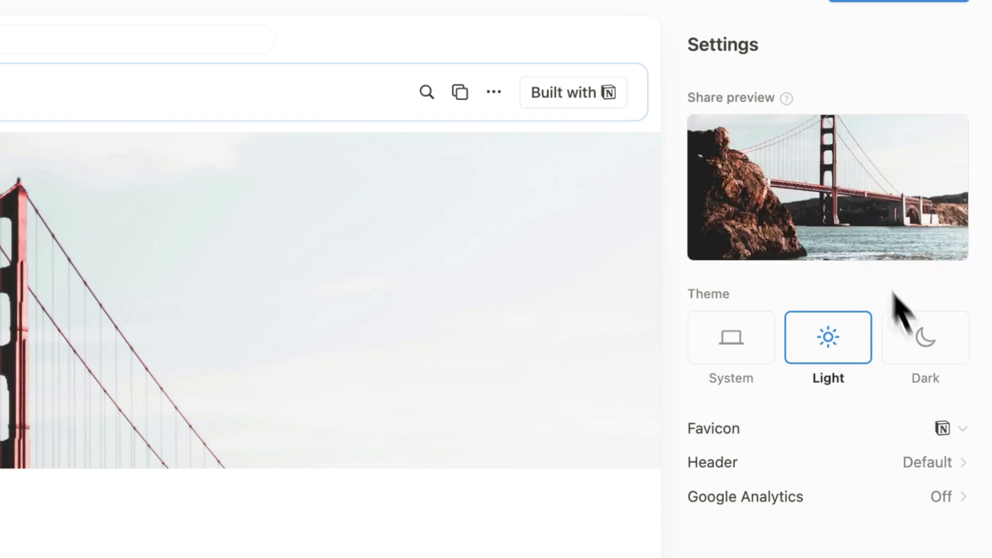
click(967, 430)
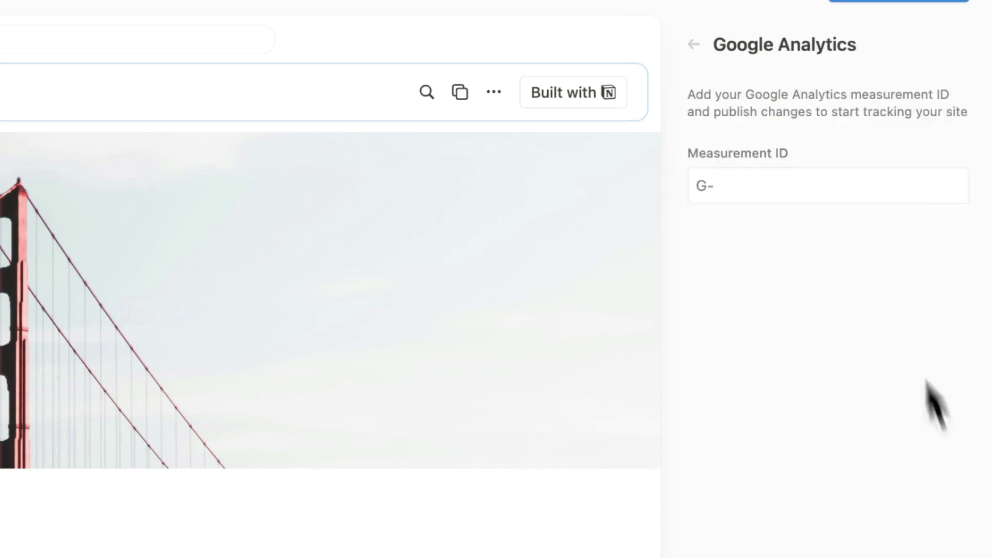
click(867, 186)
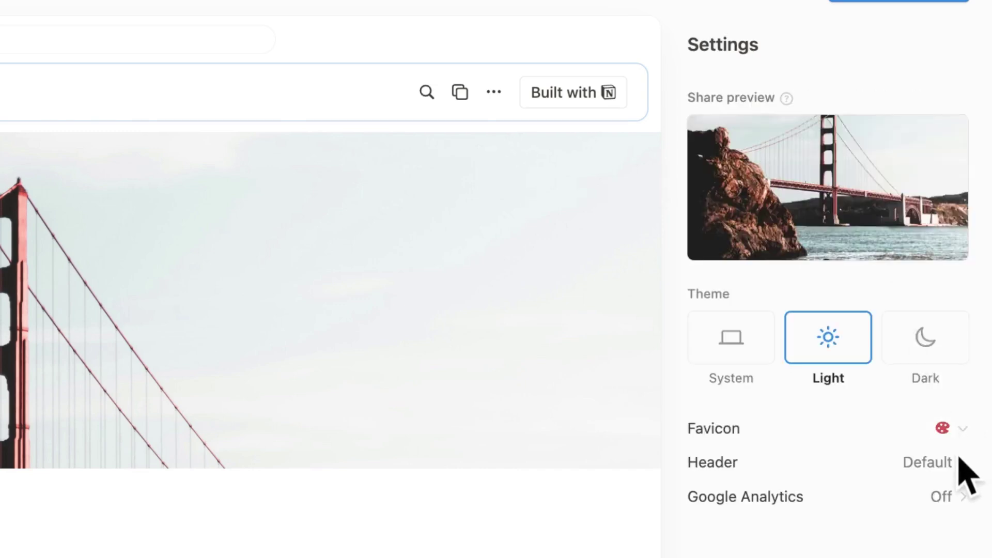
Step: In the Header settings, add a navigation page by searching for 'About'
click(959, 467)
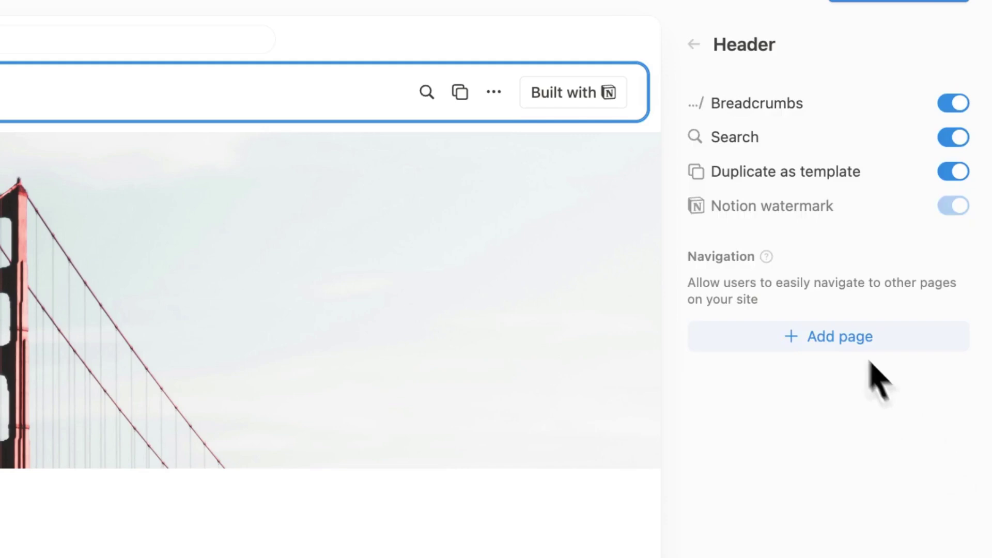
click(850, 338)
text(About)
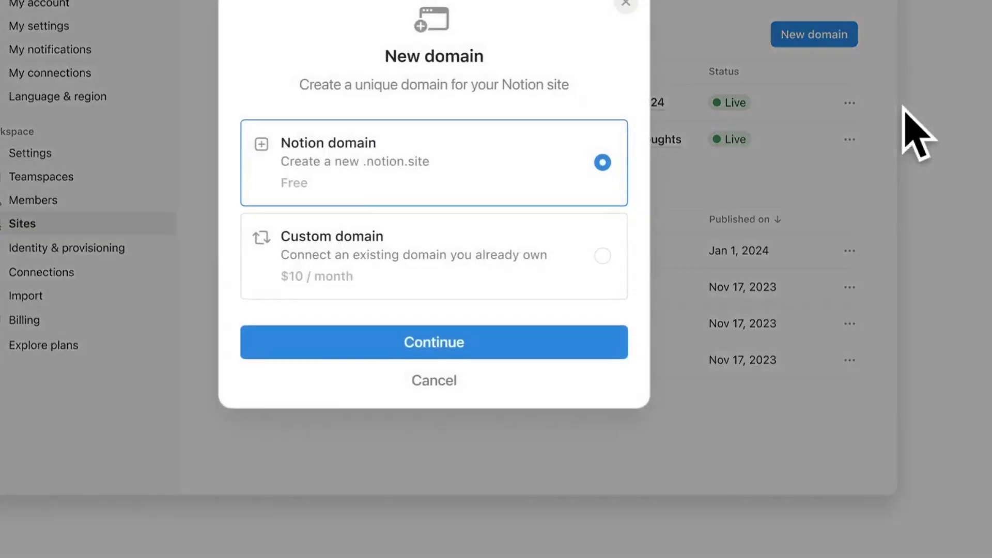
click(603, 255)
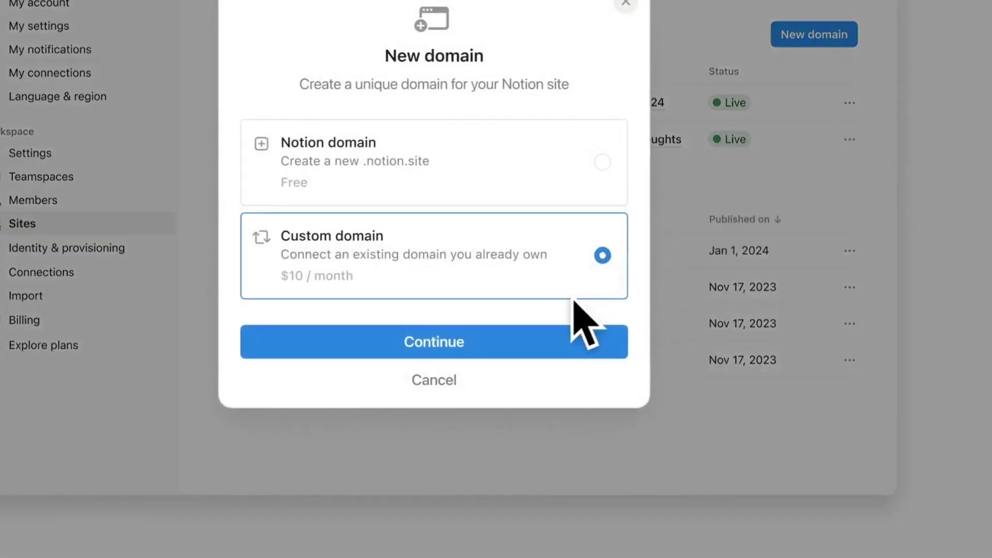
click(545, 337)
text(www)
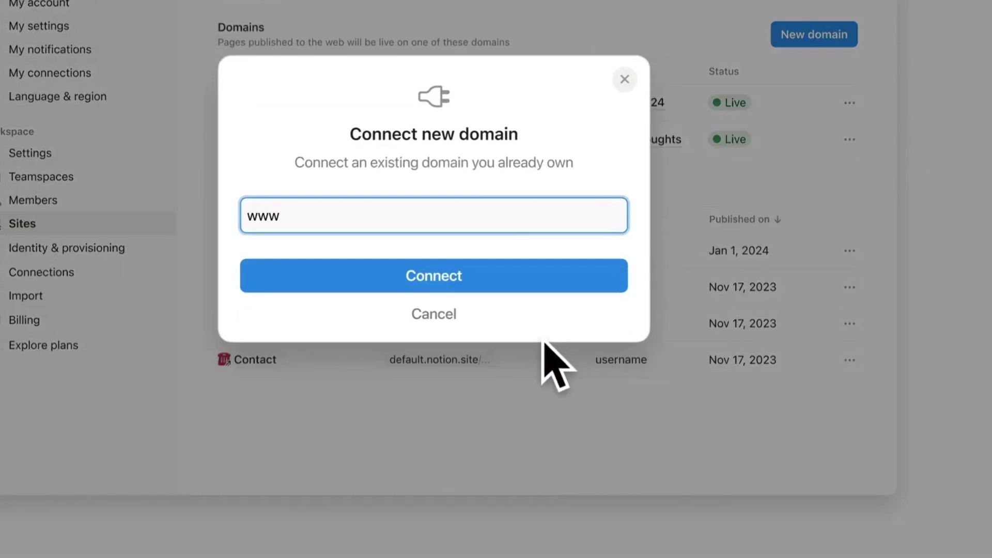
text(.leedesignstudio.com)
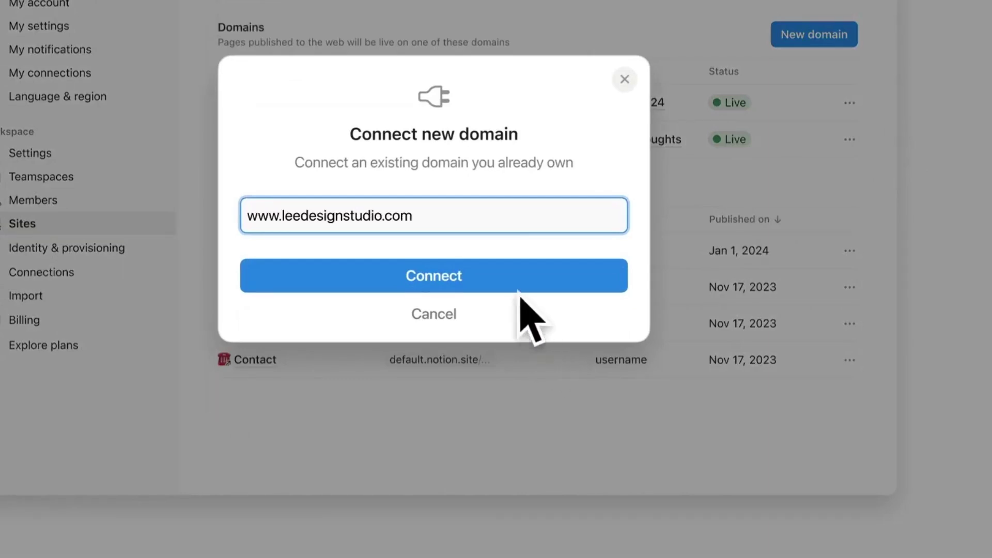
click(511, 277)
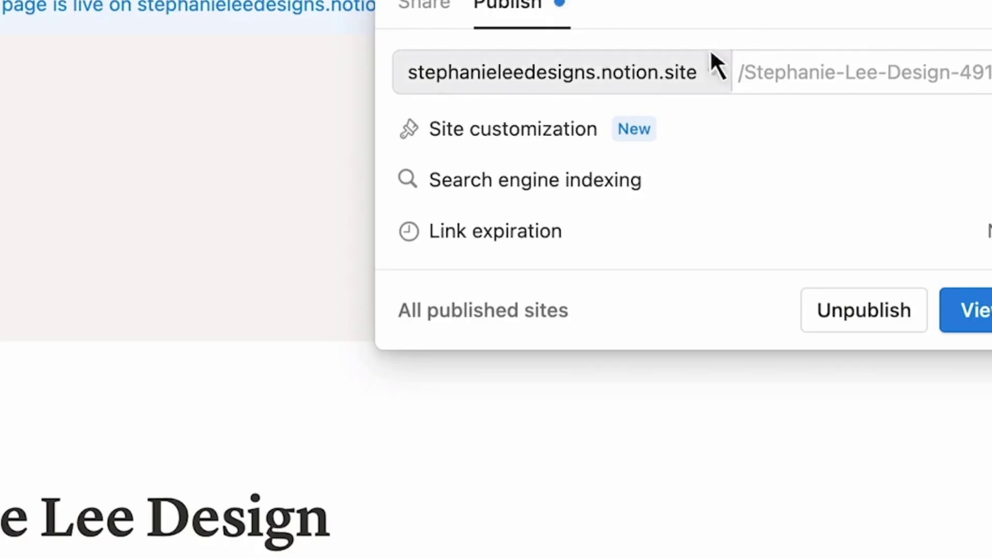
click(710, 51)
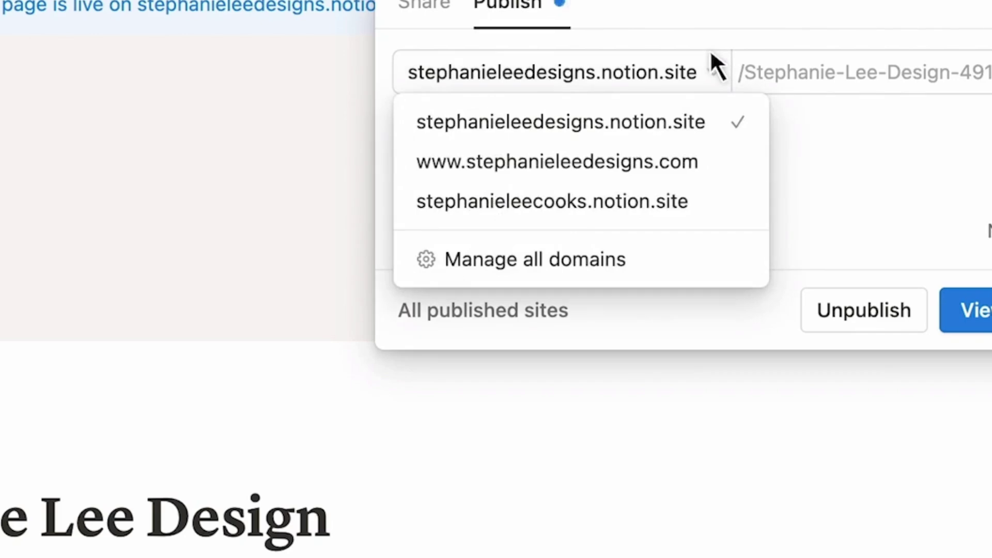
click(711, 155)
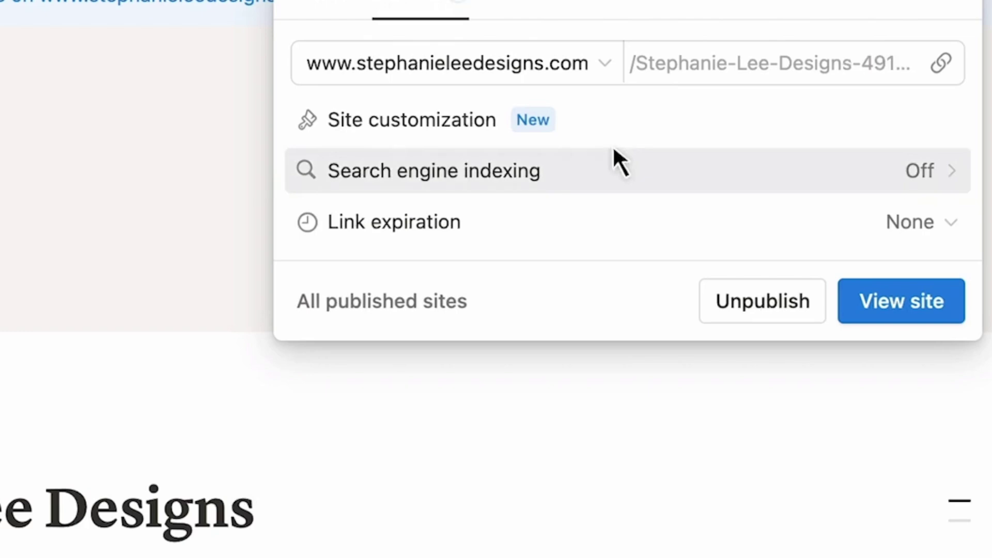
Step: Make the site discoverable on the web and remove ' | Notion' from the link title
click(614, 155)
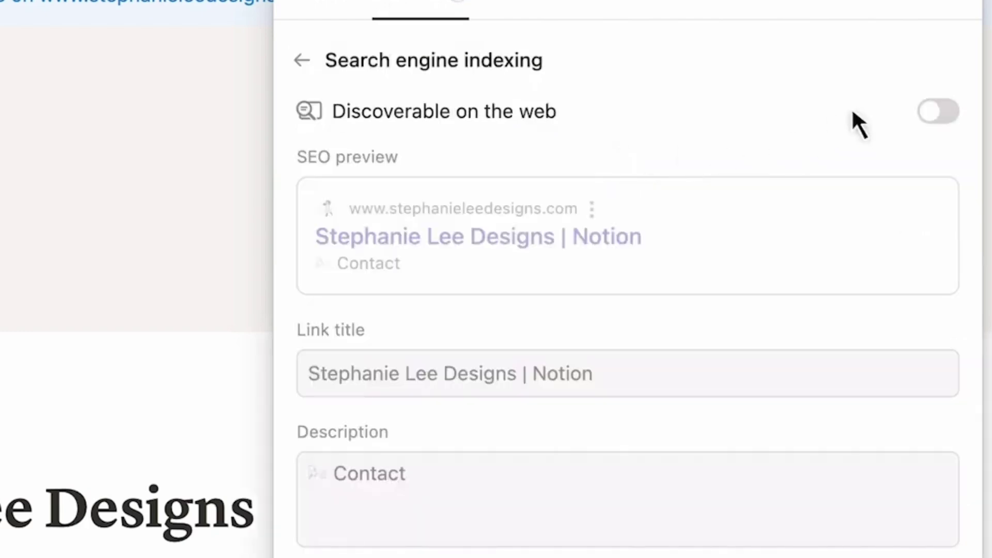
click(915, 103)
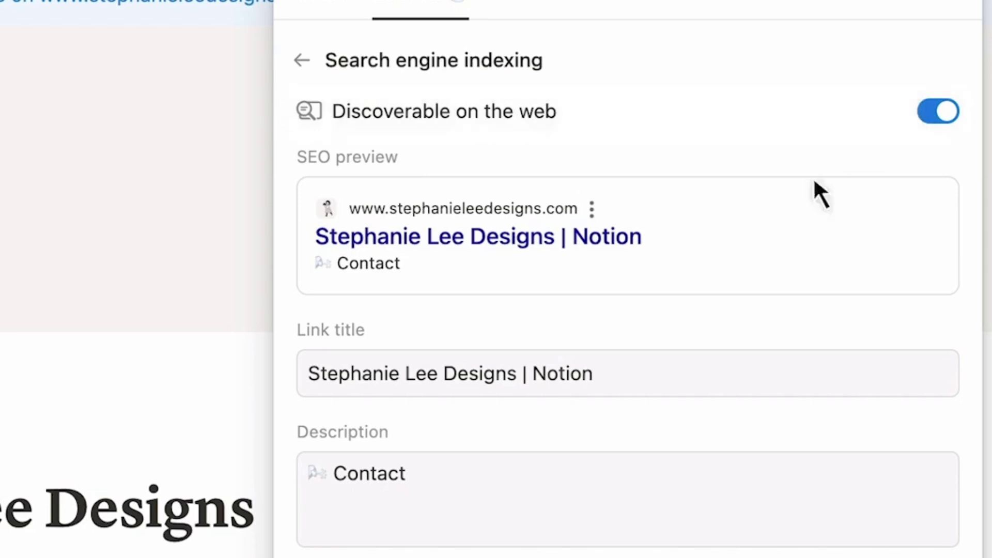
click(623, 356)
drag(576, 352, 509, 352)
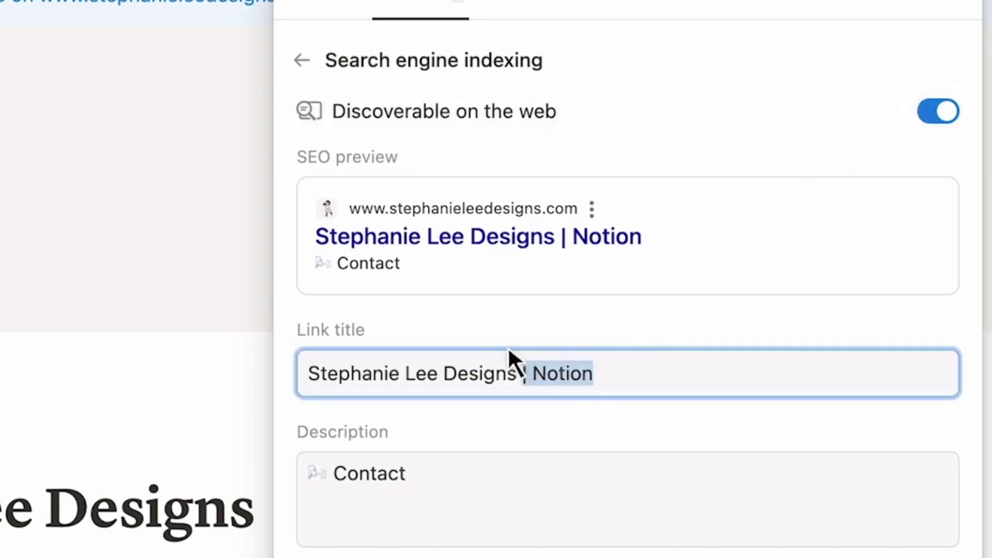
key(BackSpace)
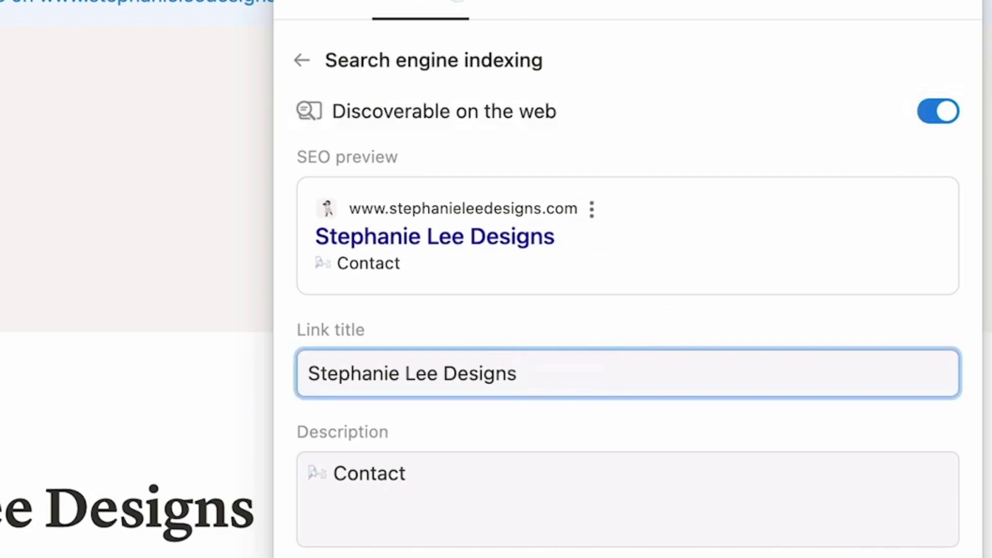
Step: Replace the existing Contact description with the longer pasted site description
click(406, 474)
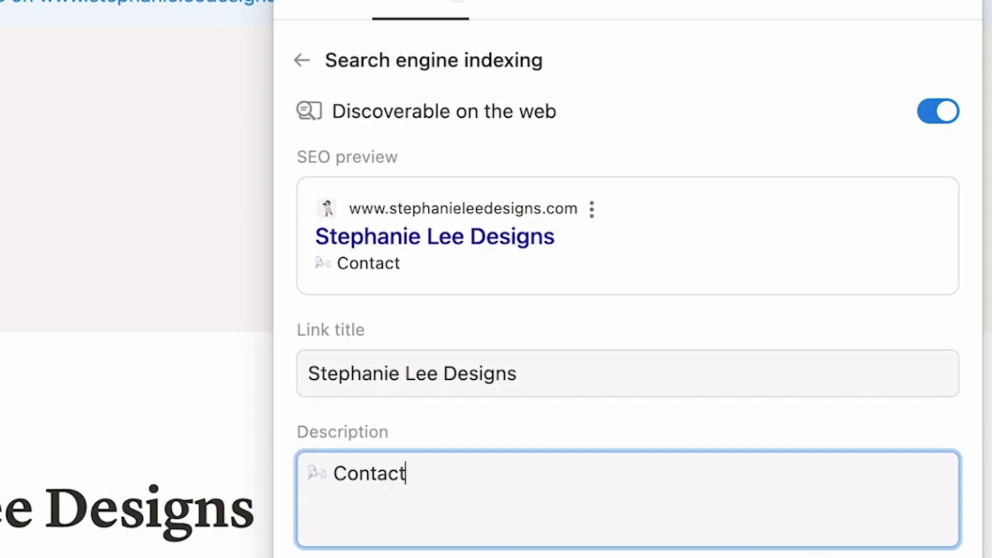
key(super+a)
key(super+v)
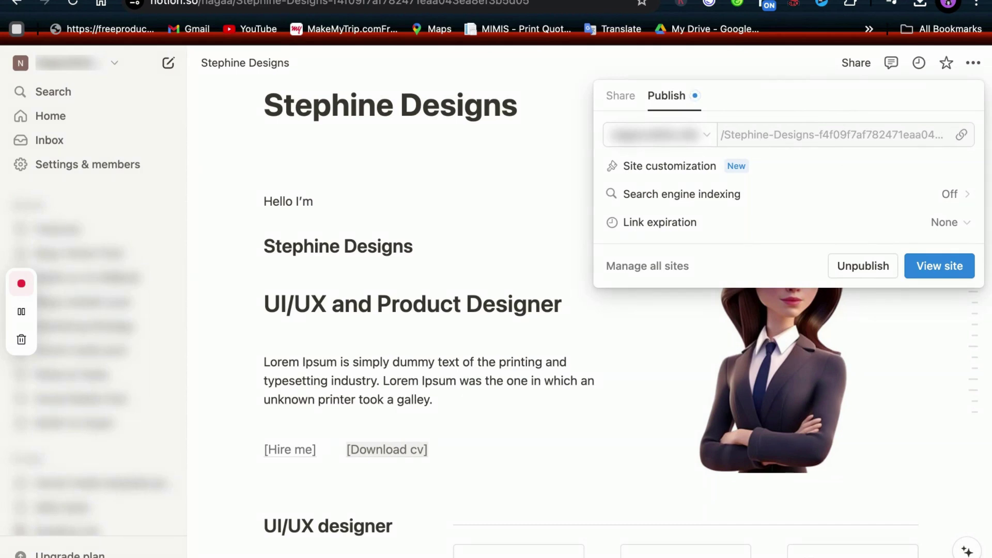
Step: Copy the page's public link again, close the publishing panel, and scroll the page
click(961, 133)
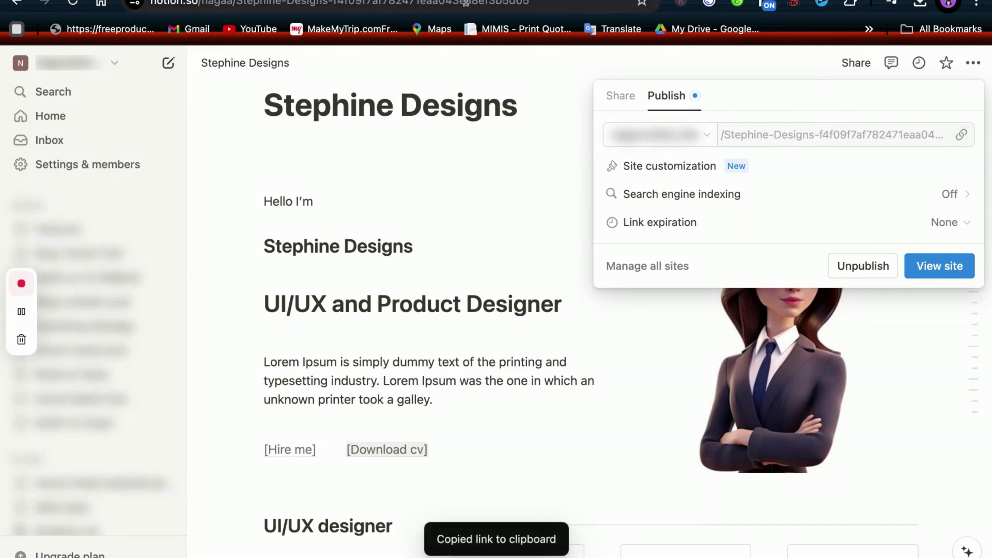
key(Escape)
scroll(413, 310, down, 2)
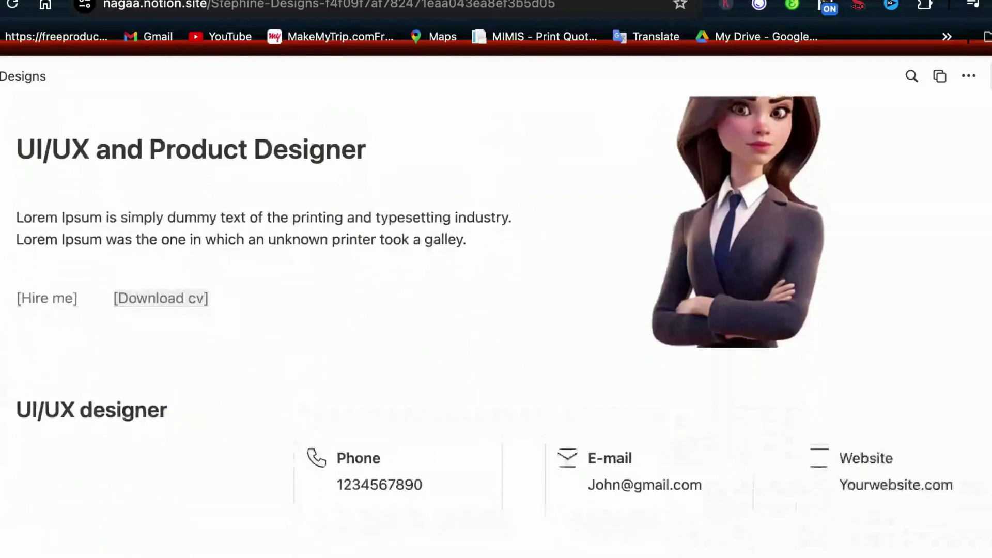
Step: Scroll down the live site through its Address, Profile and Work Experience sections
scroll(496, 310, down, 1)
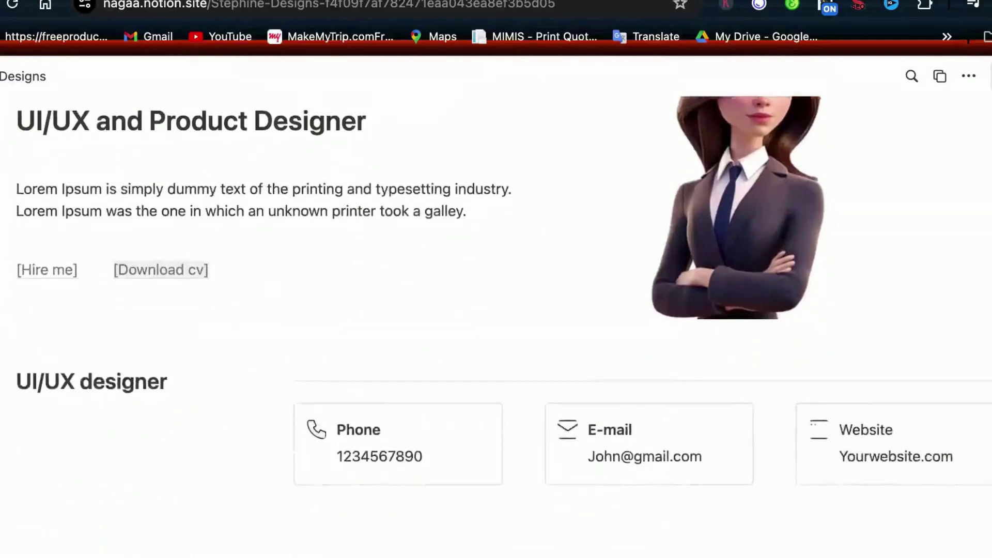
scroll(496, 325, down, 3)
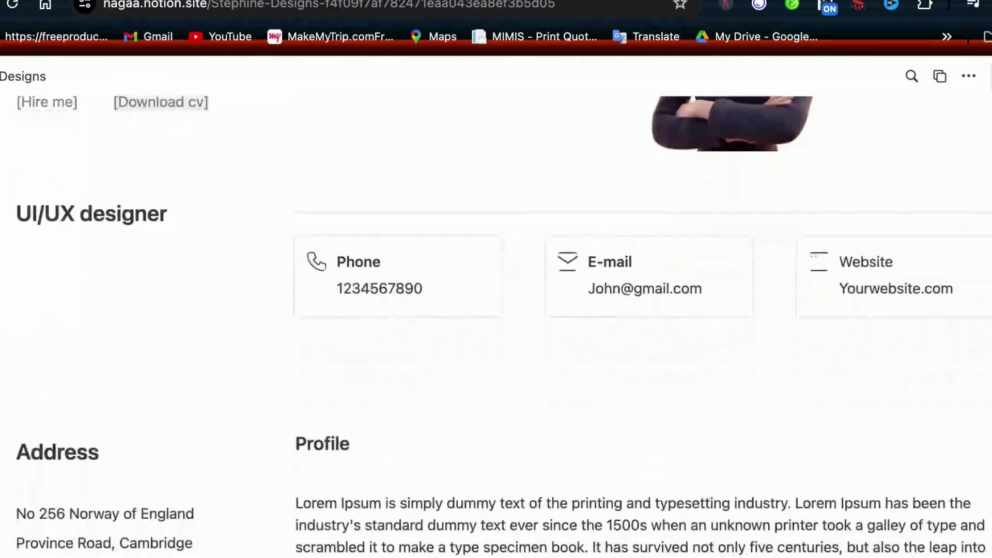
scroll(496, 325, down, 3)
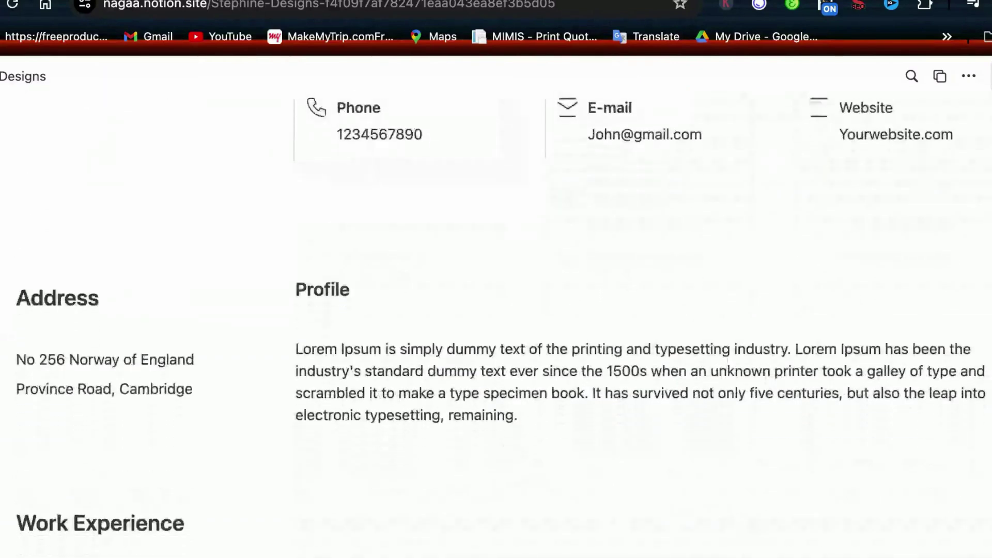
scroll(496, 325, down, 1)
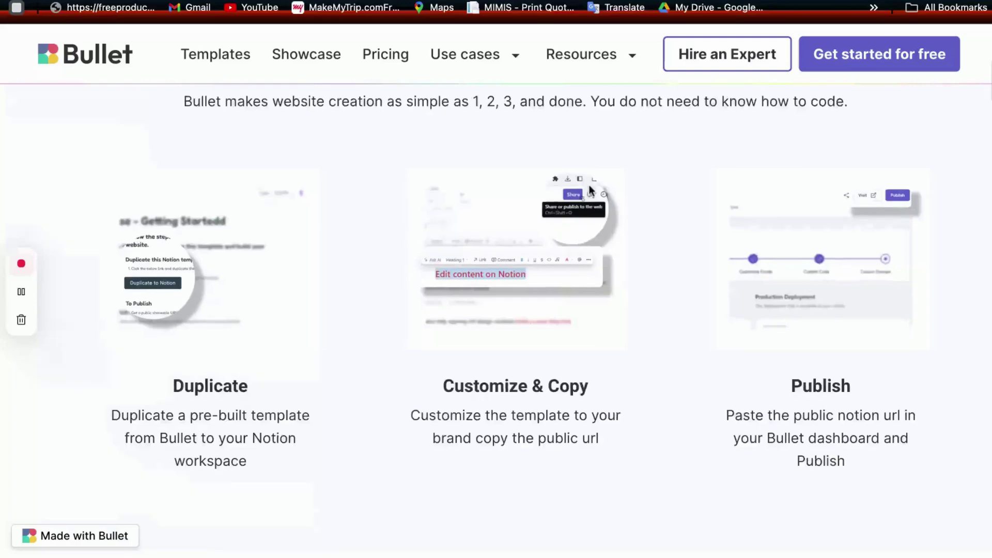
scroll(591, 191, down, 6)
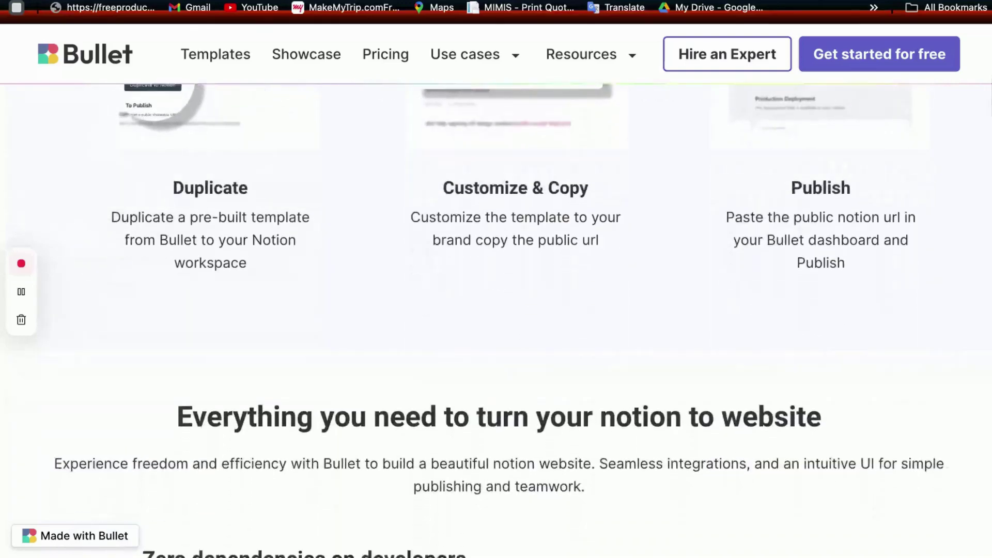
Step: Scroll through the Bullet landing page and back to its Notion website builder headline
scroll(496, 326, down, 3)
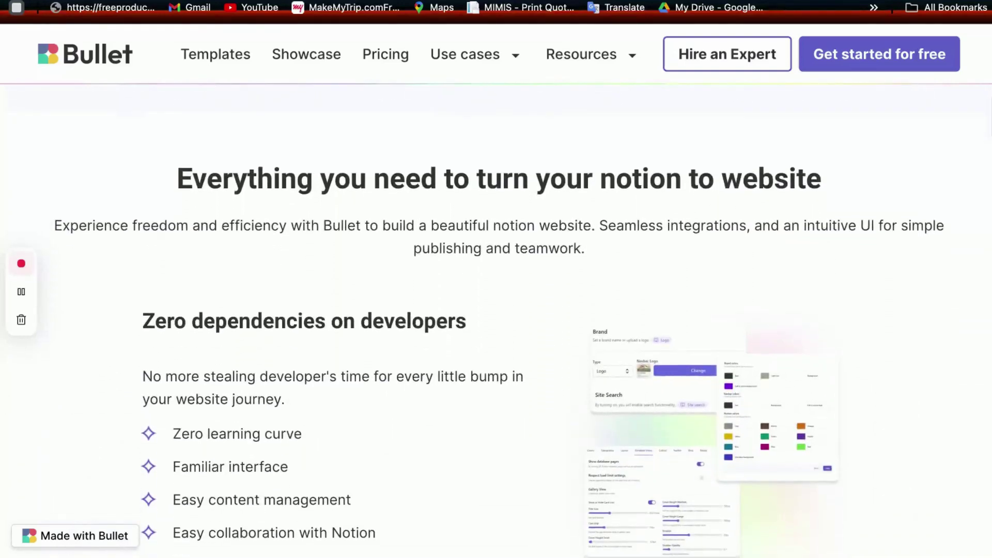
scroll(496, 325, down, 2)
scroll(496, 326, up, 12)
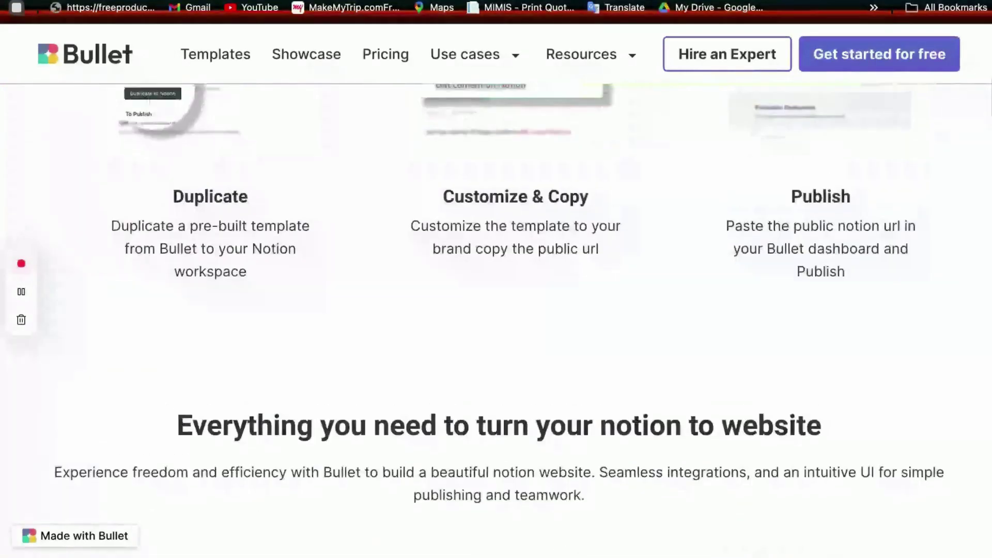
scroll(496, 311, up, 2)
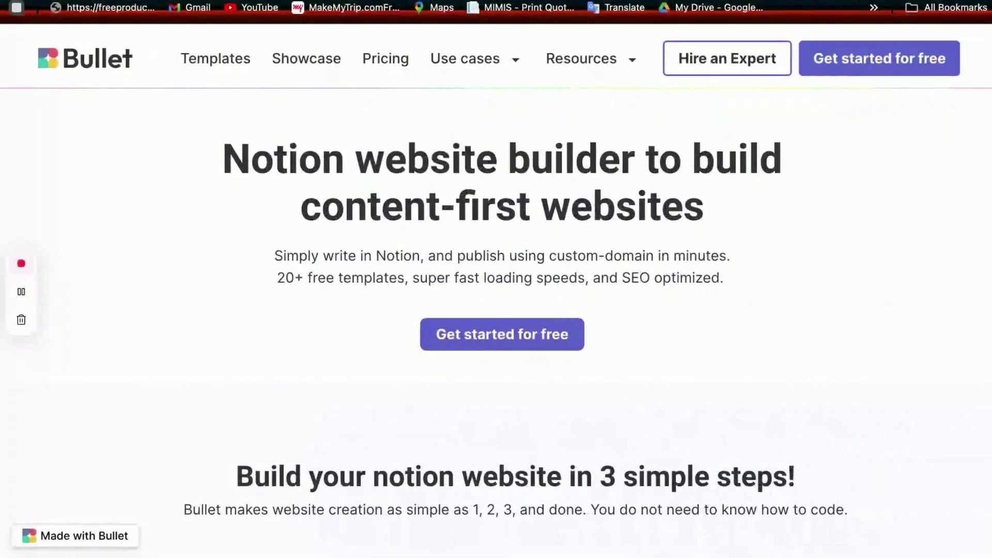
scroll(322, 101, down, 1)
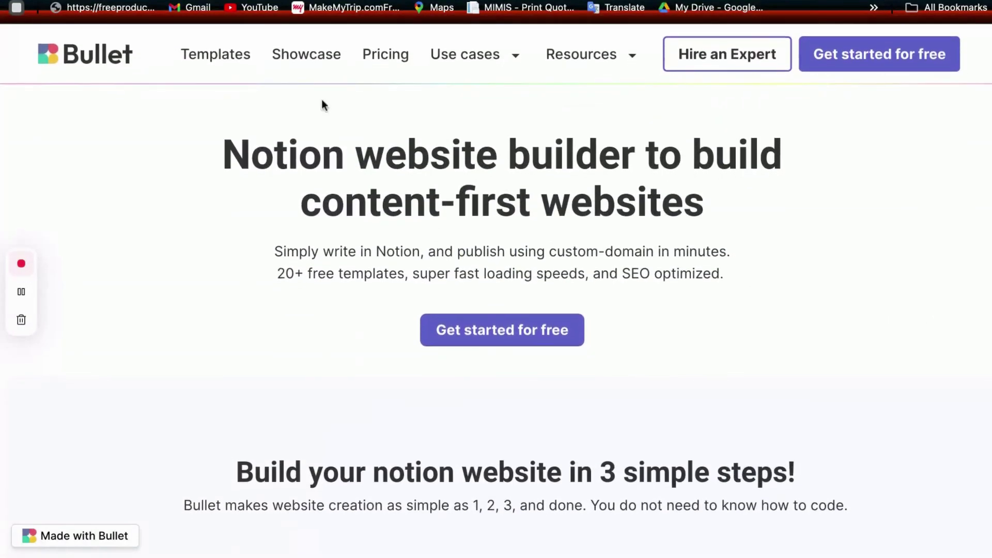